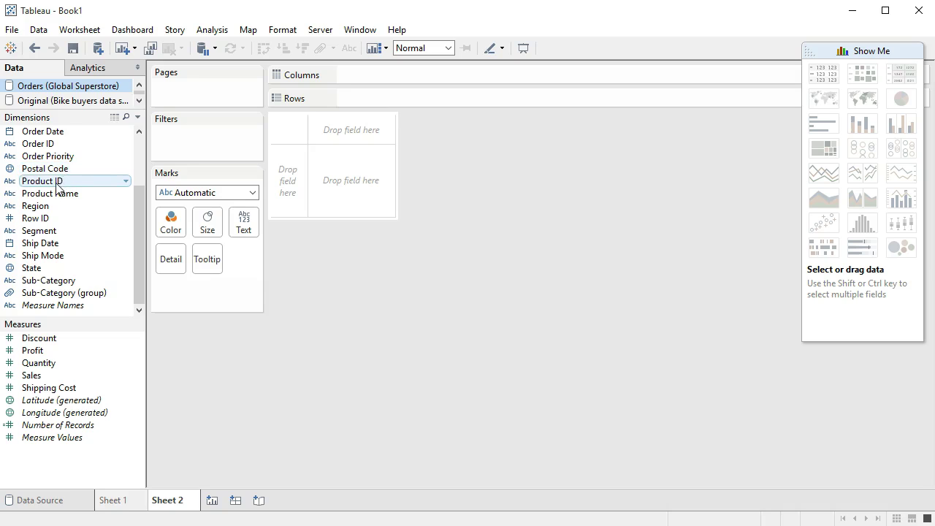
# Step: Chart SUM(Profit) by Category, with Category on Columns and Profit on Rows
pyautogui.scroll(2, 57, 180)
pyautogui.moveTo(54, 134); pyautogui.dragTo(382, 76)
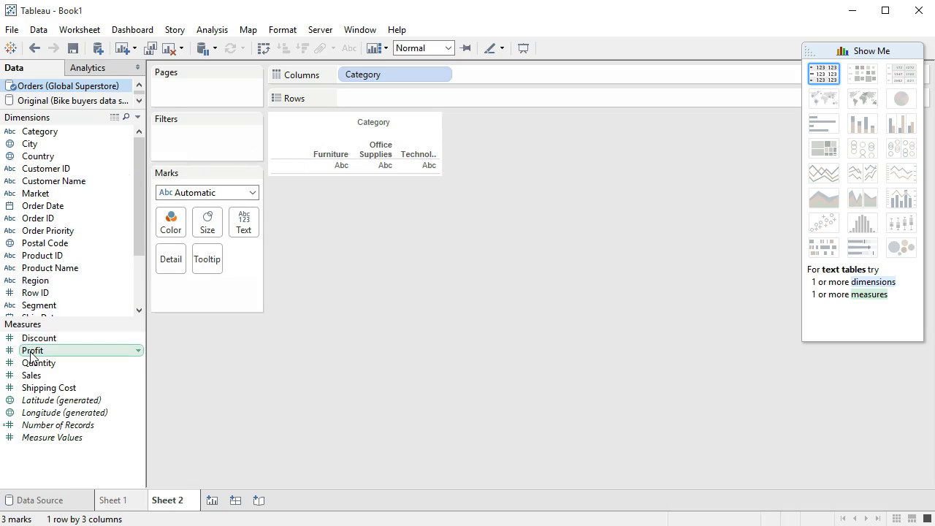
pyautogui.moveTo(31, 355); pyautogui.dragTo(362, 101)
pyautogui.moveTo(357, 293)
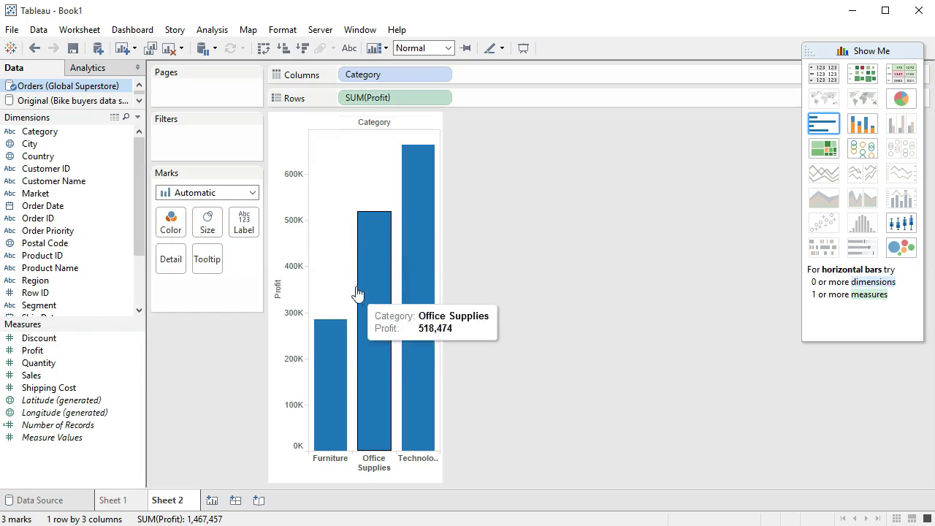
pyautogui.moveTo(330, 345)
pyautogui.moveTo(429, 311)
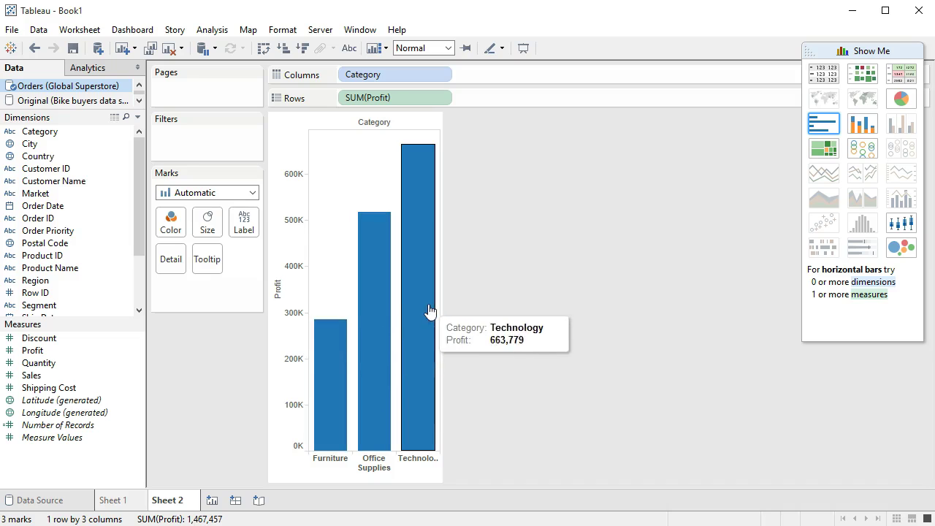
pyautogui.moveTo(387, 321)
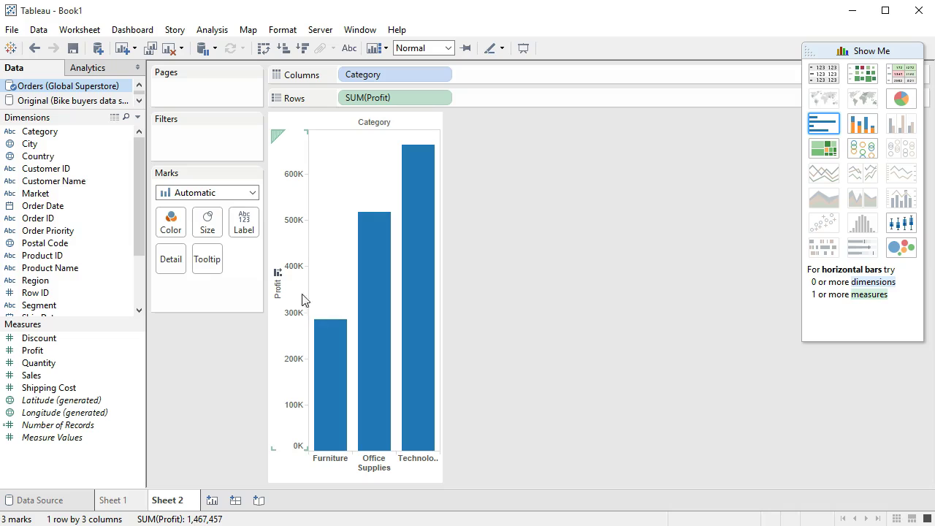
pyautogui.moveTo(278, 305)
# Step: Add Sub-Category to Columns after Category, giving 17 profit bars
pyautogui.moveTo(137, 213); pyautogui.dragTo(134, 259)
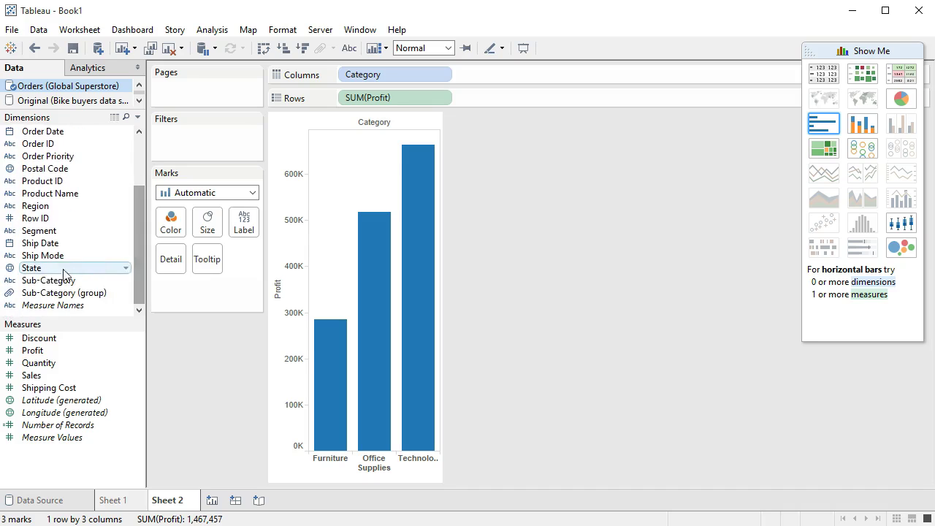
pyautogui.click(38, 285)
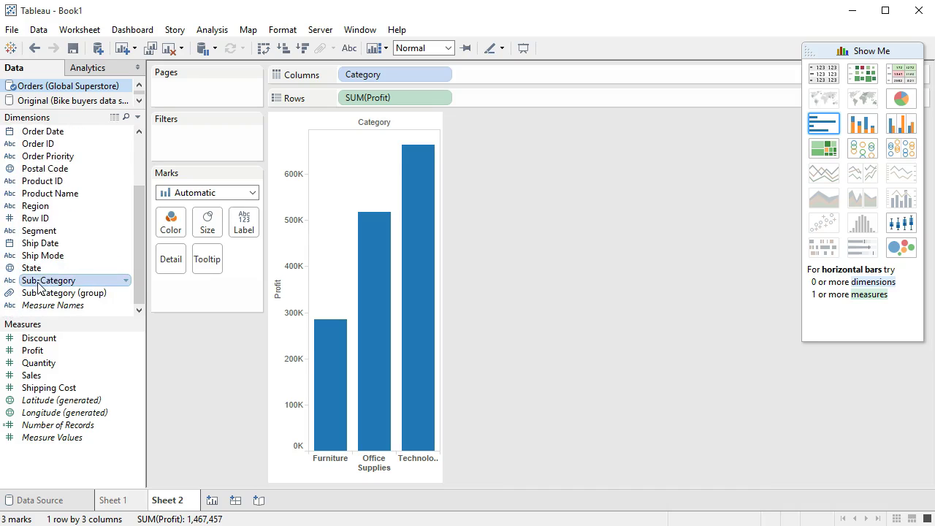
pyautogui.moveTo(39, 285); pyautogui.dragTo(507, 83)
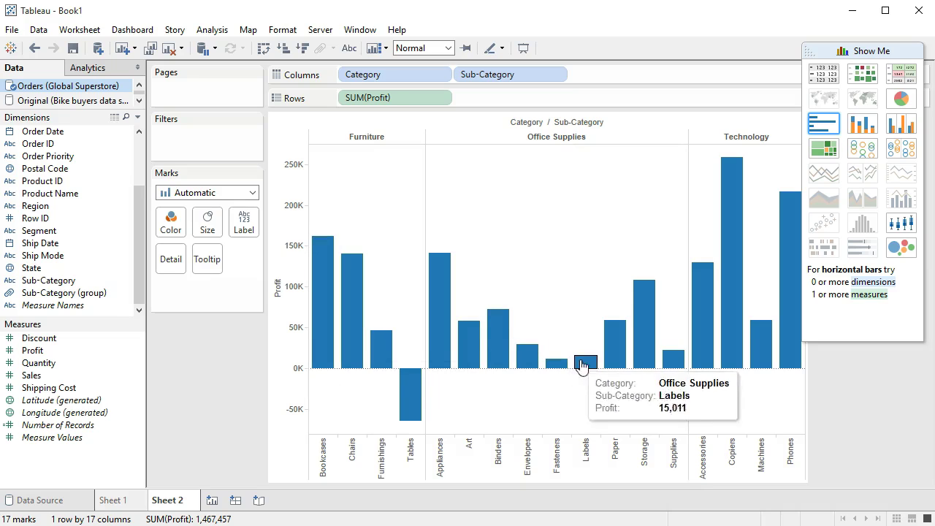
pyautogui.moveTo(707, 369)
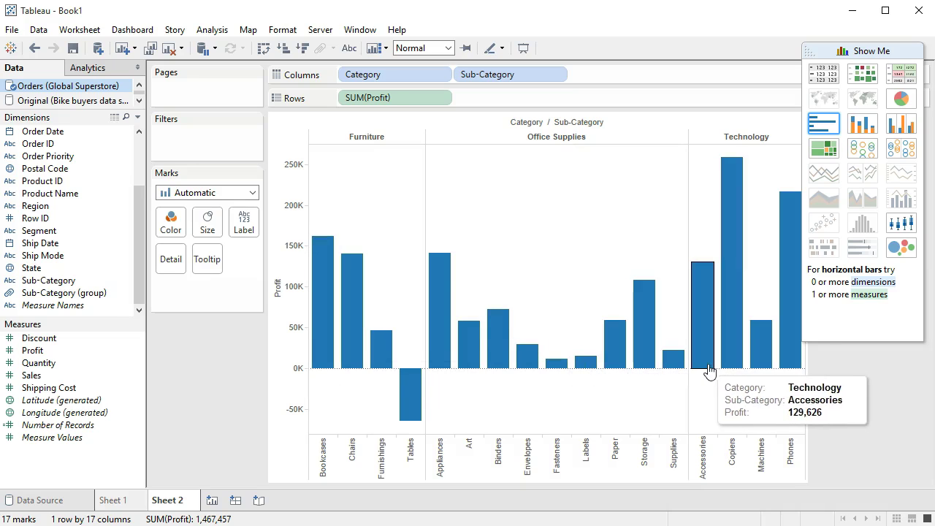
pyautogui.moveTo(411, 421)
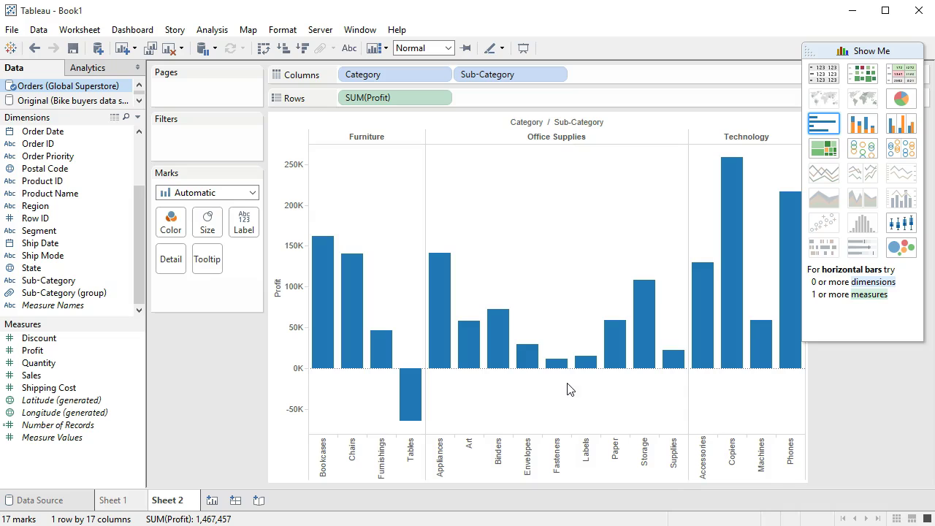
pyautogui.moveTo(555, 372)
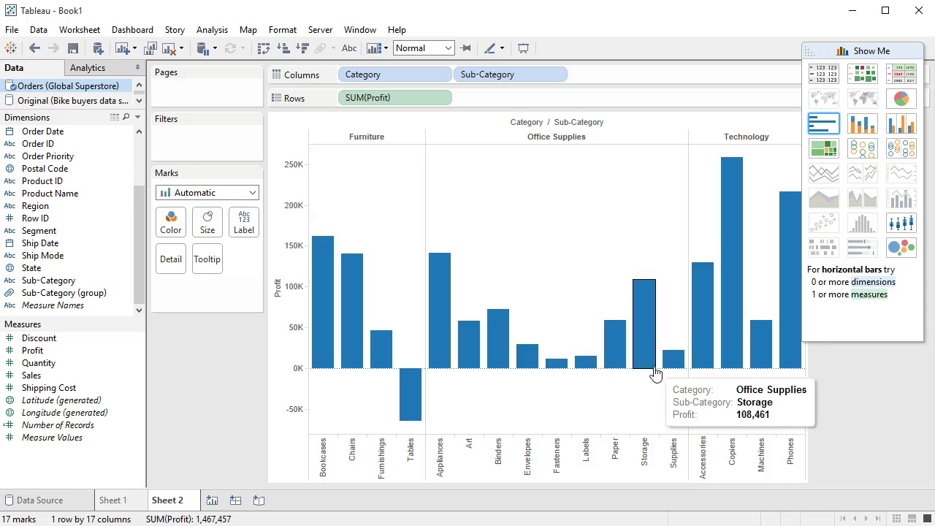
# Step: Group the Envelopes, Fasteners, Labels and Supplies bars into one 78,720-profit bar
pyautogui.click(527, 468)
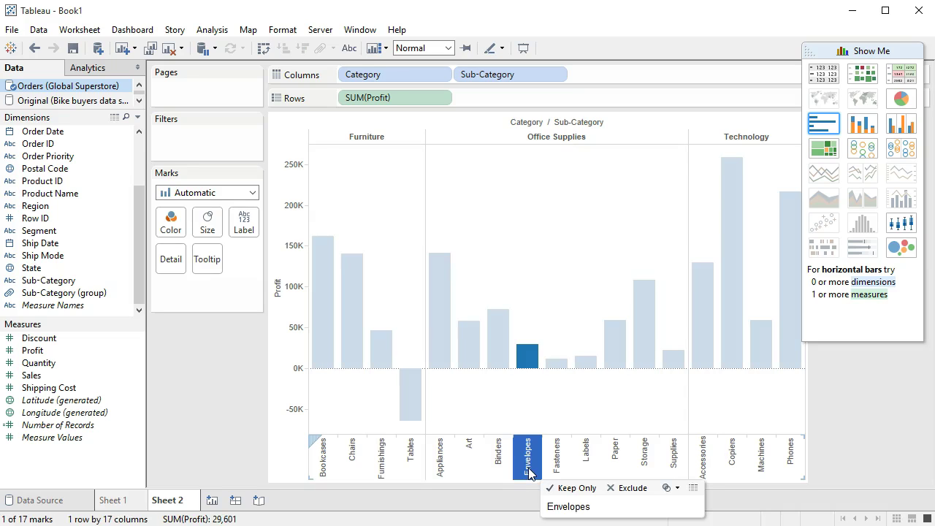
pyautogui.keyDown('ctrl'); pyautogui.click(559, 471); pyautogui.keyUp('ctrl')
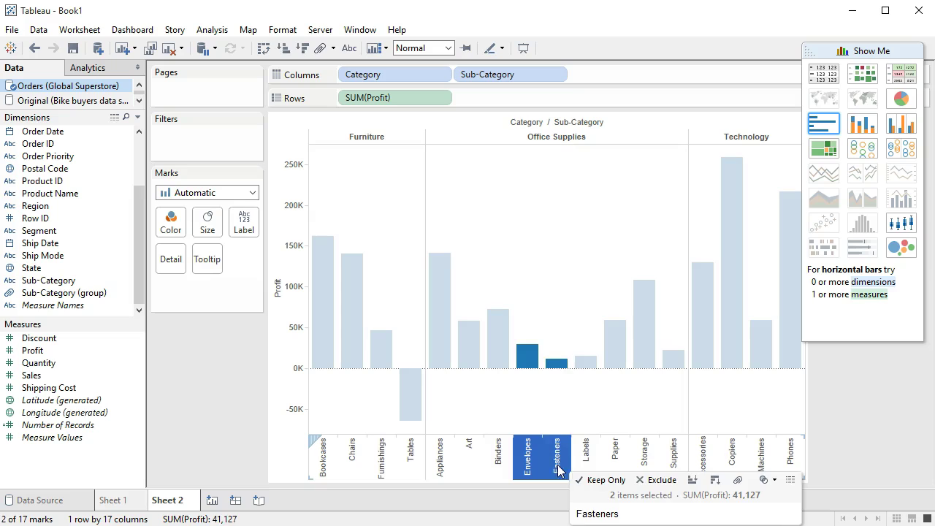
pyautogui.keyDown('ctrl'); pyautogui.click(592, 460); pyautogui.keyUp('ctrl')
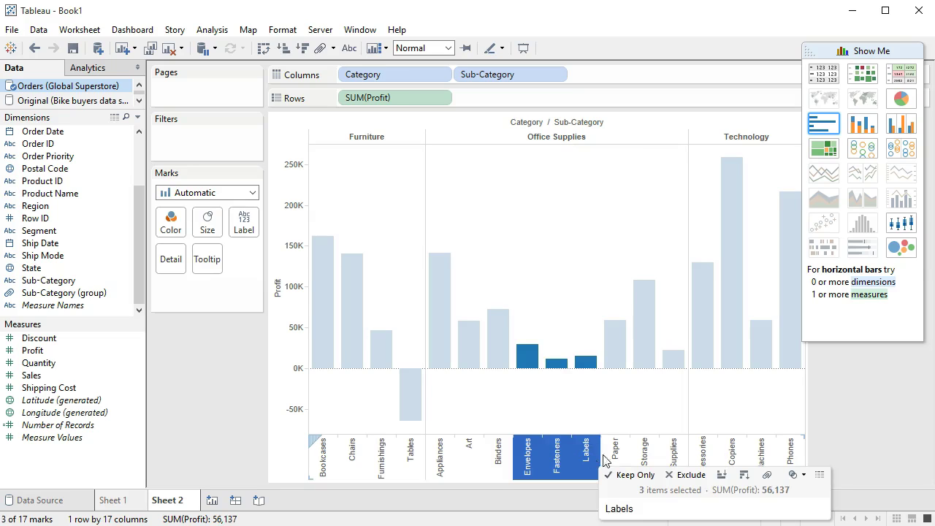
pyautogui.keyDown('ctrl'); pyautogui.click(674, 458); pyautogui.keyUp('ctrl')
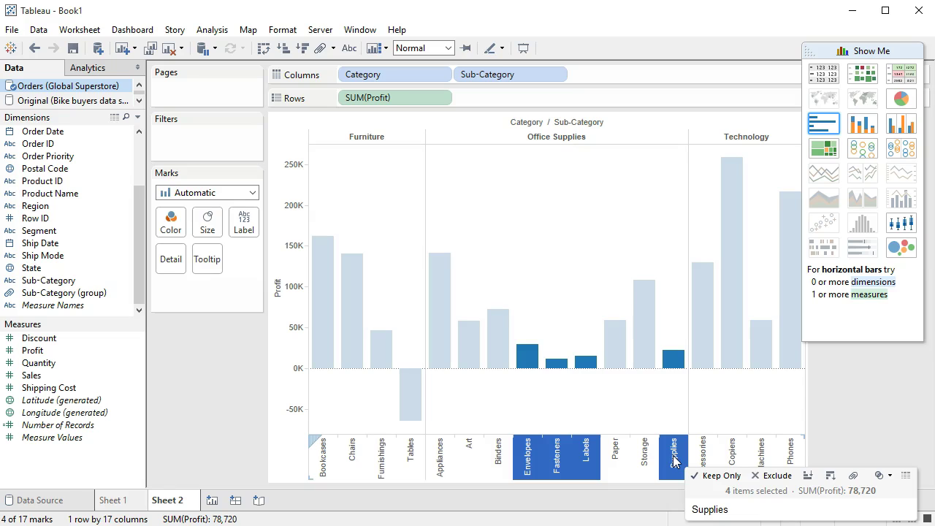
pyautogui.click(852, 475)
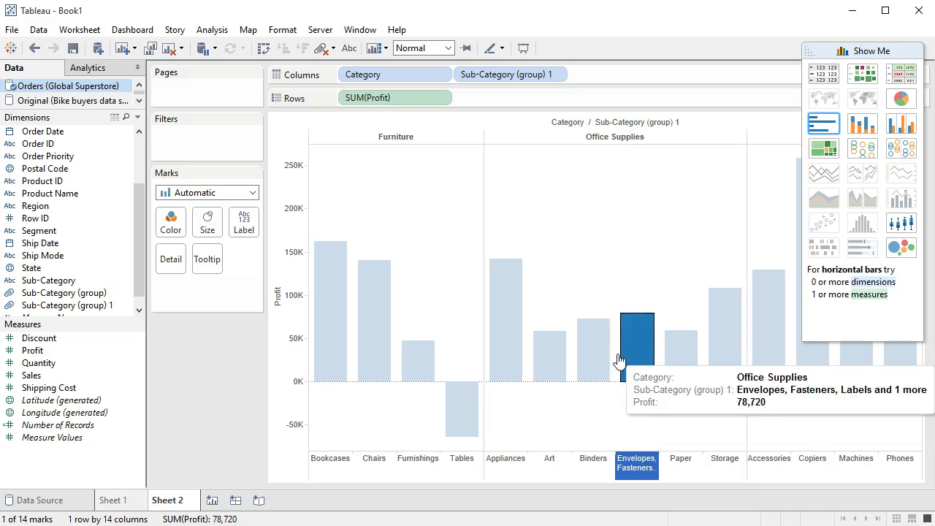
pyautogui.moveTo(633, 476)
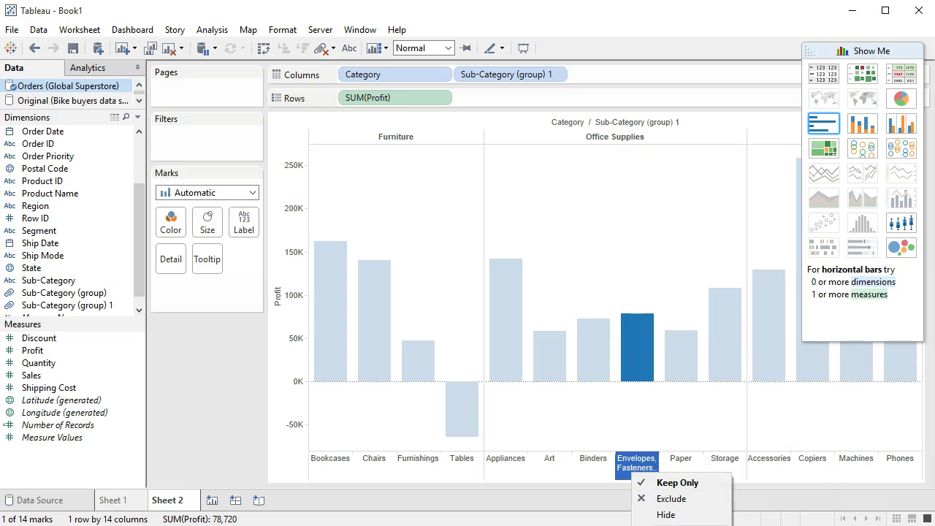
# Step: Rename the merged sub-category group's alias to 'Small office'
pyautogui.rightClick(634, 467)
pyautogui.click(671, 409)
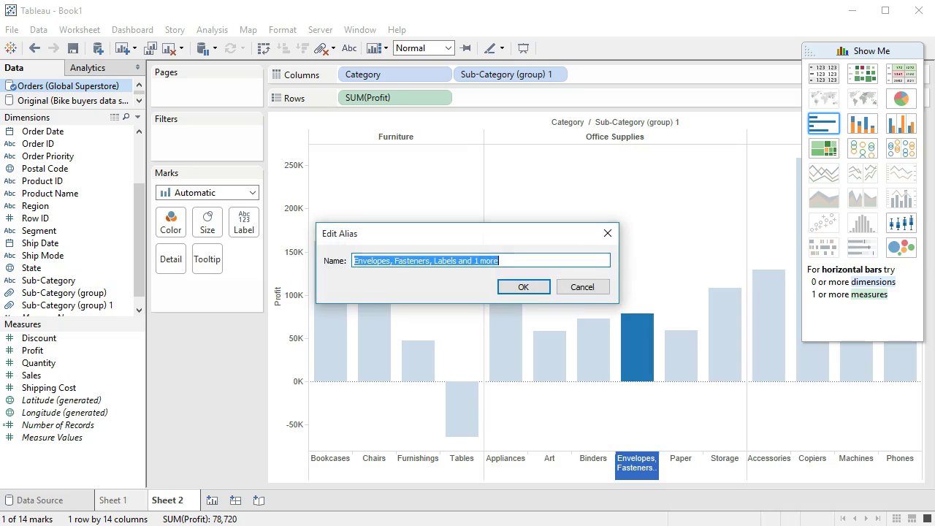
pyautogui.write('Small')
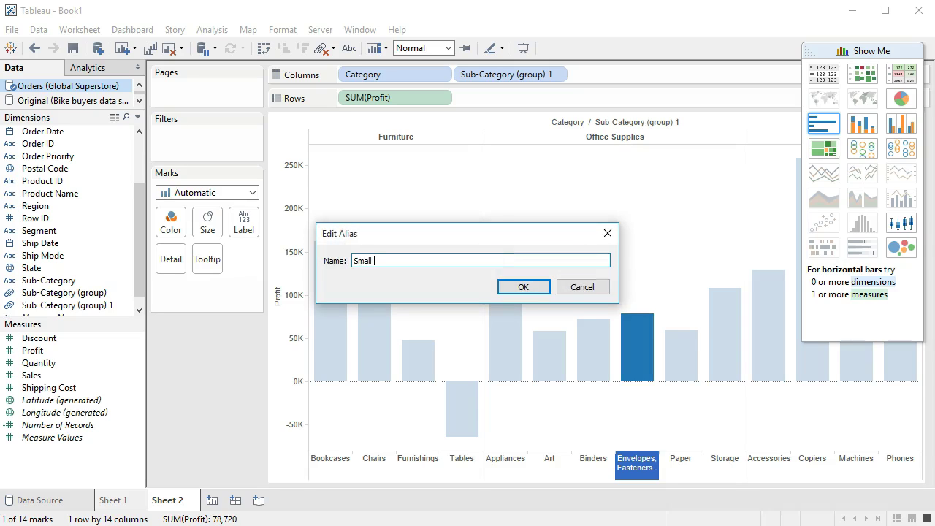
pyautogui.write(' office')
pyautogui.click(522, 286)
pyautogui.click(703, 154)
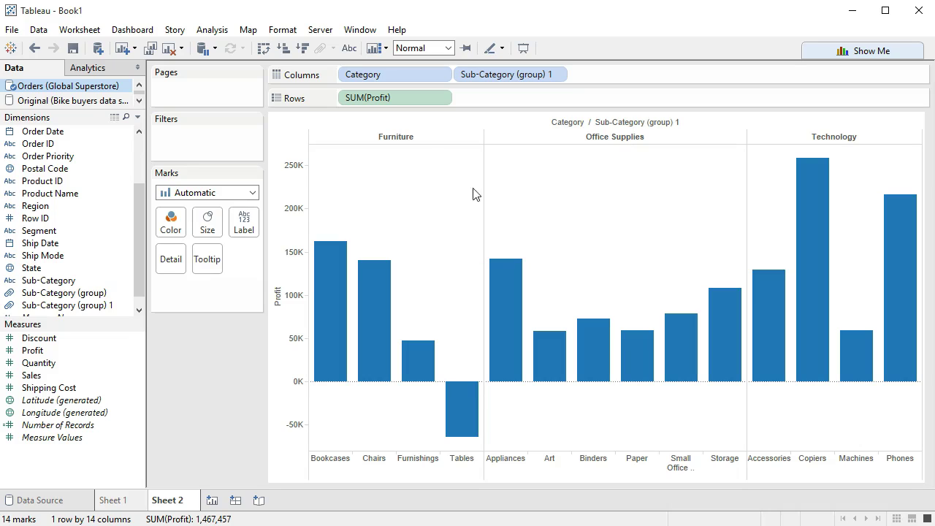
# Step: Sort the Category field in descending order of profit, putting Technology first
pyautogui.click(372, 73)
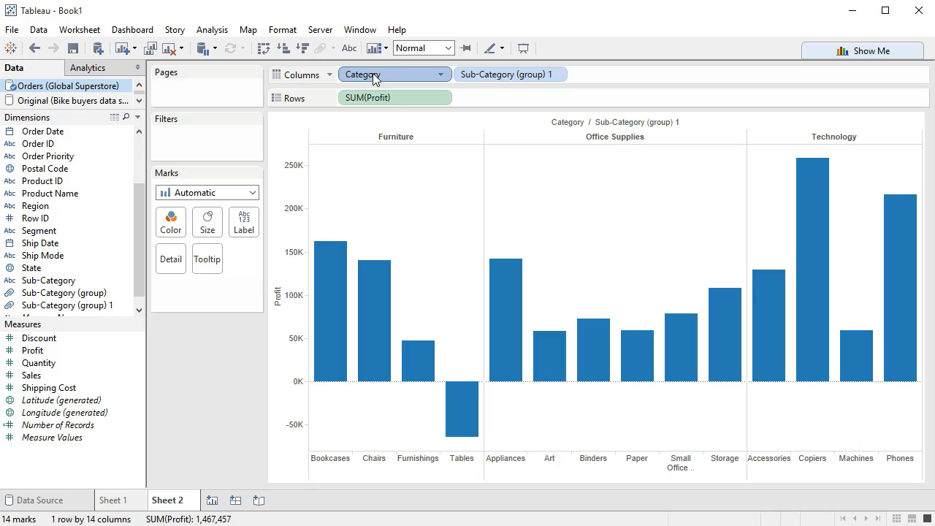
pyautogui.click(283, 48)
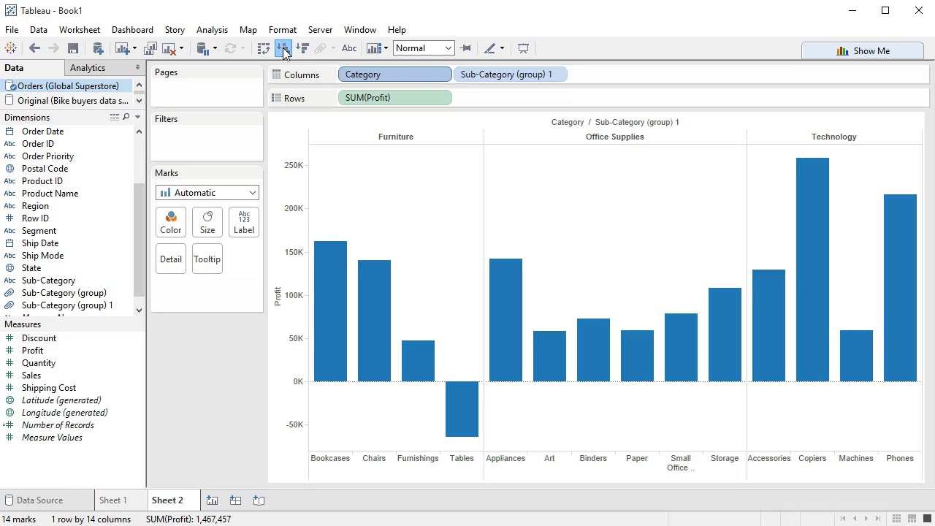
pyautogui.click(305, 50)
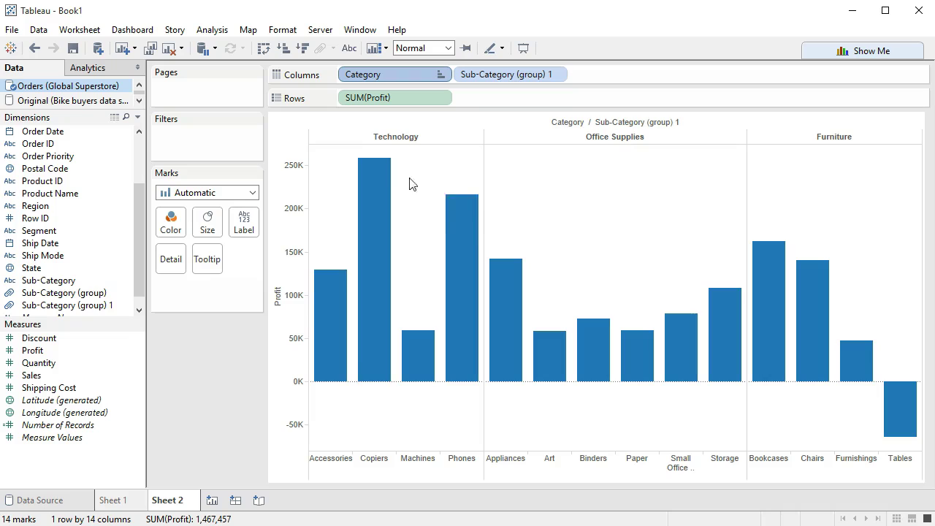
# Step: Sort the Sub-Category (group) 1 bars by descending profit within each category
pyautogui.click(362, 103)
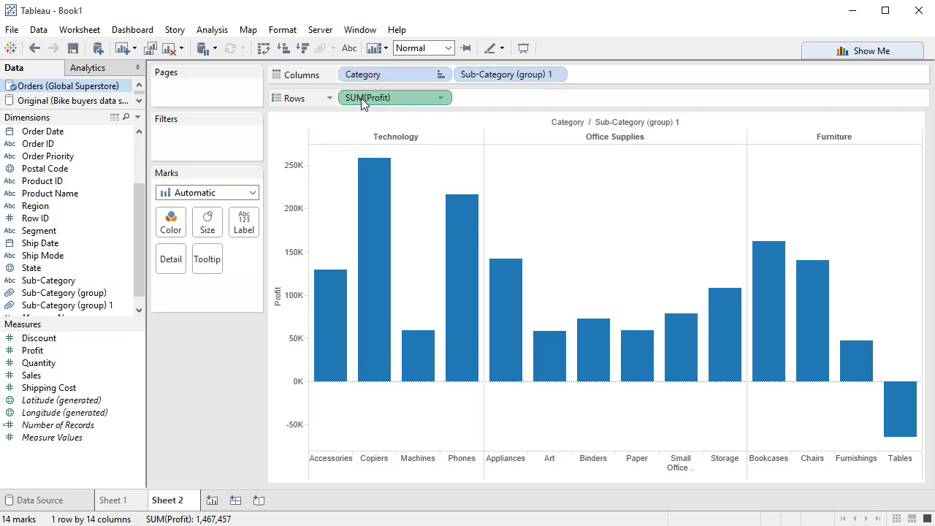
pyautogui.click(475, 76)
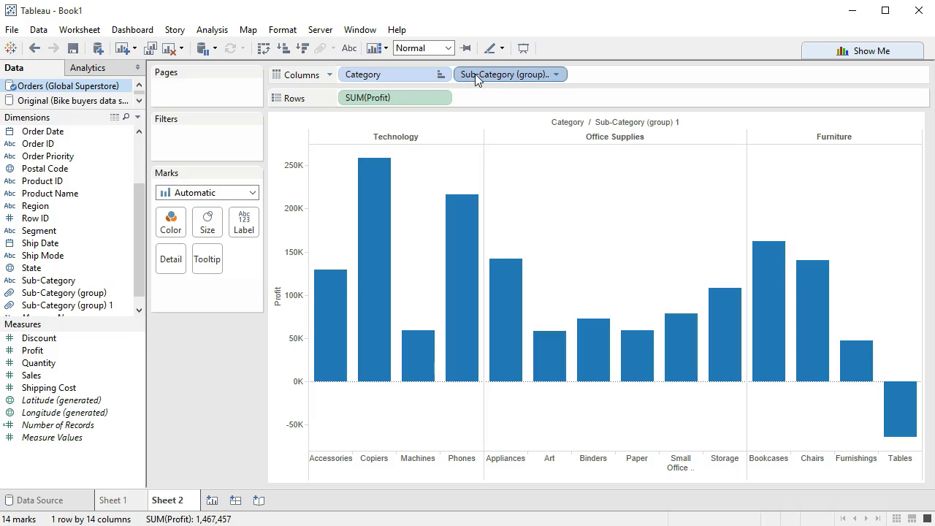
pyautogui.click(302, 49)
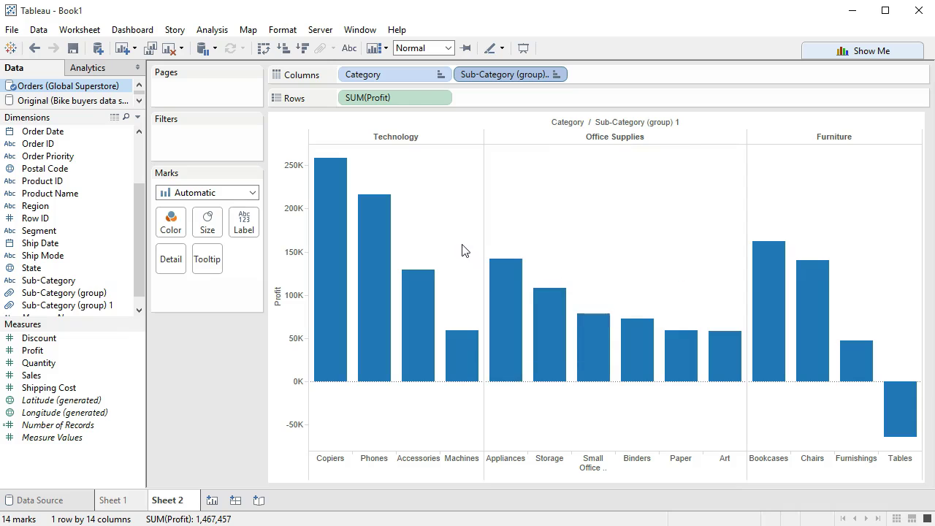
pyautogui.moveTo(409, 304)
pyautogui.moveTo(891, 431)
# Step: Turn on mark labels for all bars so each shows its profit value
pyautogui.click(245, 227)
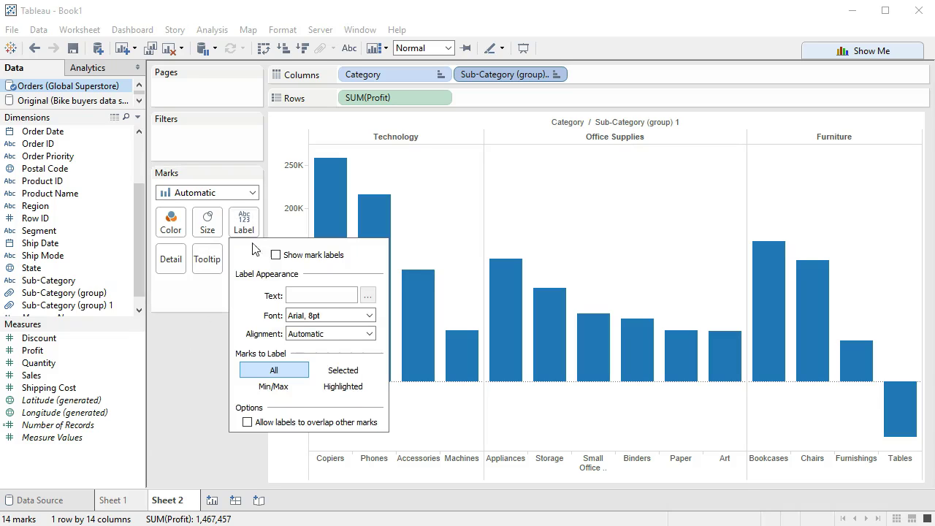
pyautogui.click(275, 255)
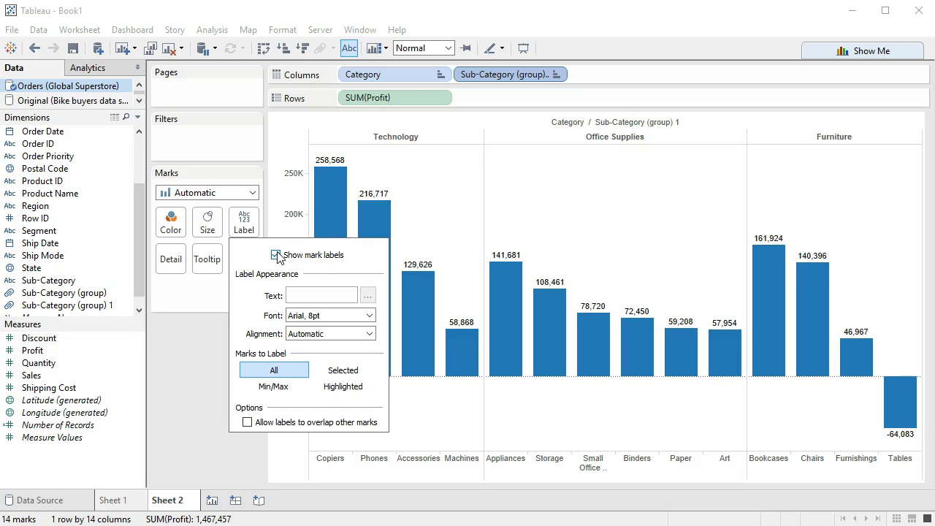
pyautogui.click(272, 370)
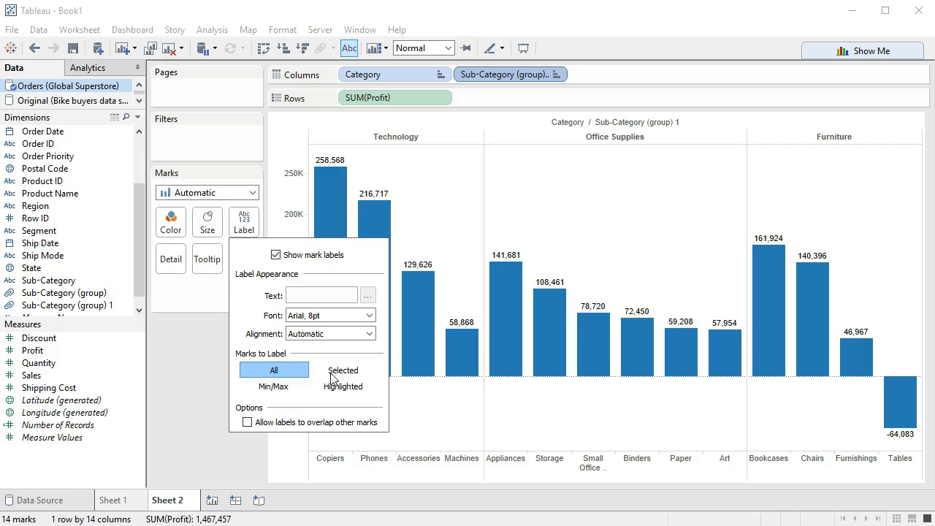
pyautogui.click(444, 399)
pyautogui.moveTo(324, 176)
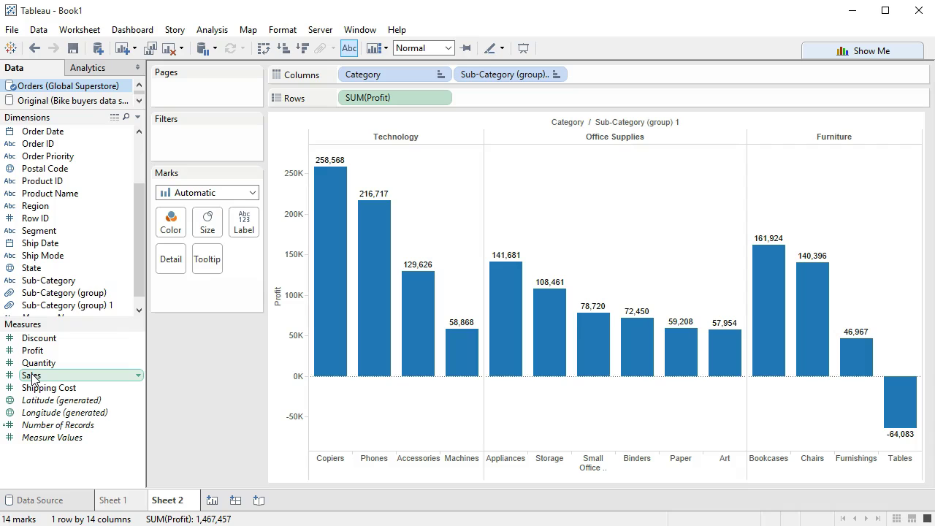
# Step: Add SUM(Sales) to Rows and place SUM(Profit) after it, stacking Sales above Profit
pyautogui.moveTo(31, 377); pyautogui.dragTo(477, 98)
pyautogui.moveTo(380, 217)
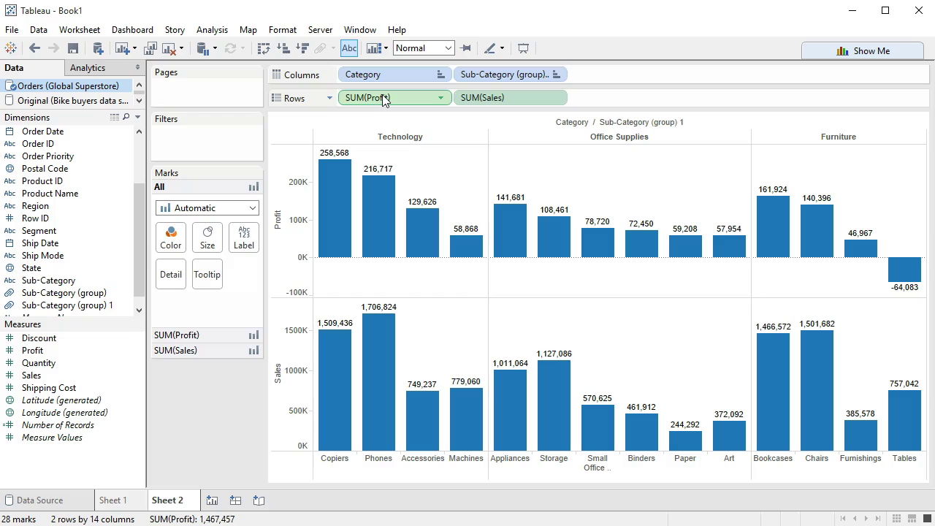
pyautogui.moveTo(385, 98); pyautogui.dragTo(620, 99)
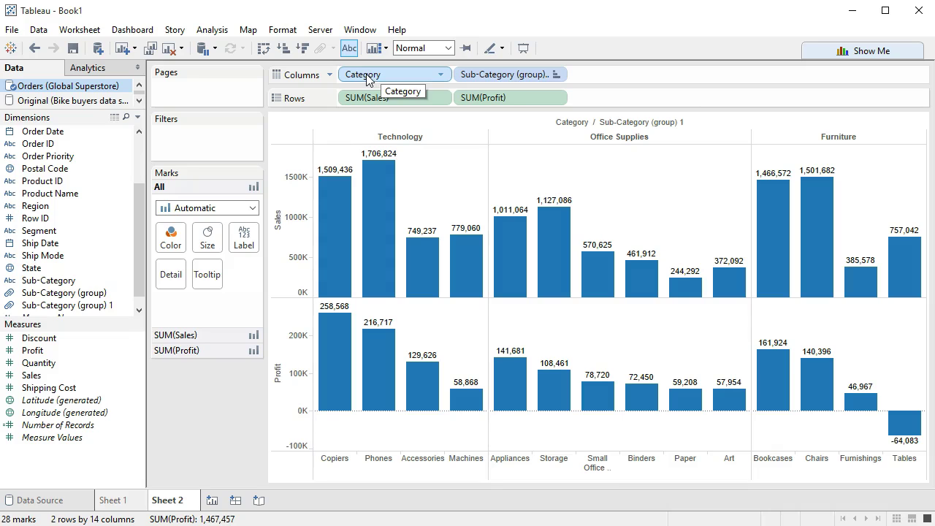
# Step: Remove the Category pill from the Columns shelf
pyautogui.moveTo(365, 79); pyautogui.dragTo(635, 37)
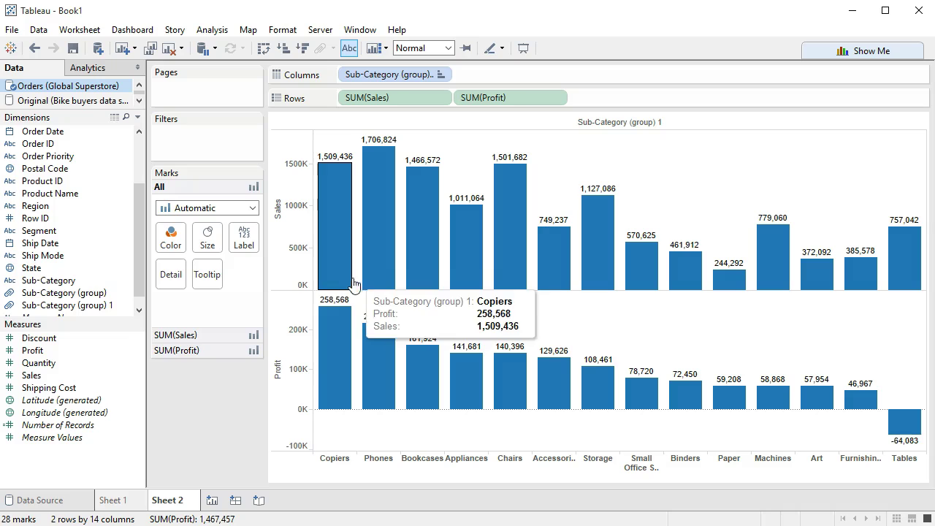